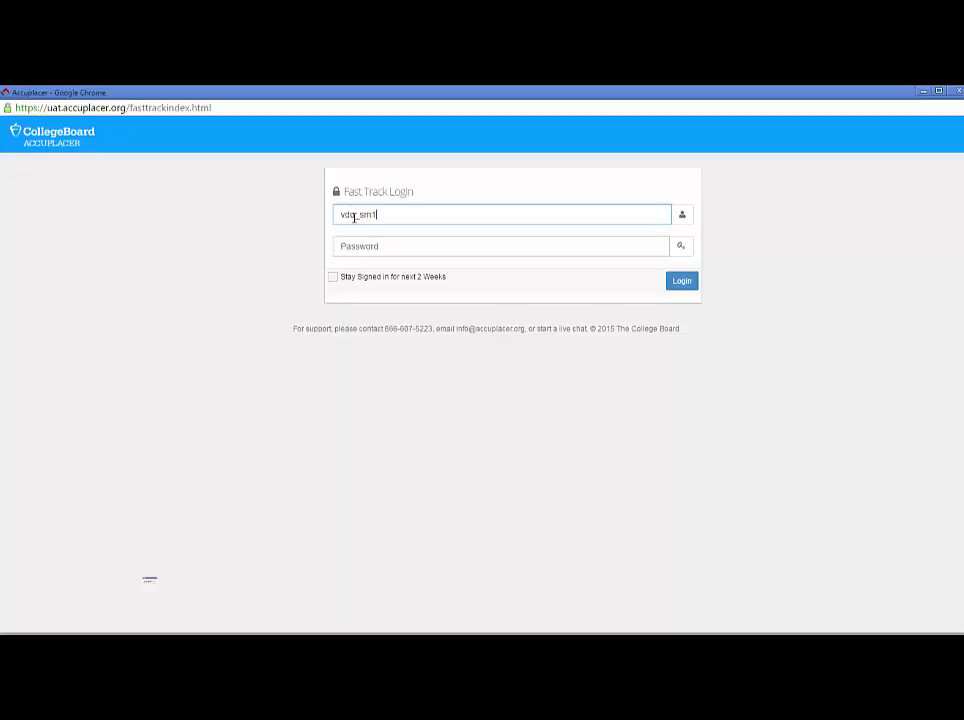
# Log in to Fast Track with the account password, staying signed in for 2 weeks.
pyautogui.press('Tab')
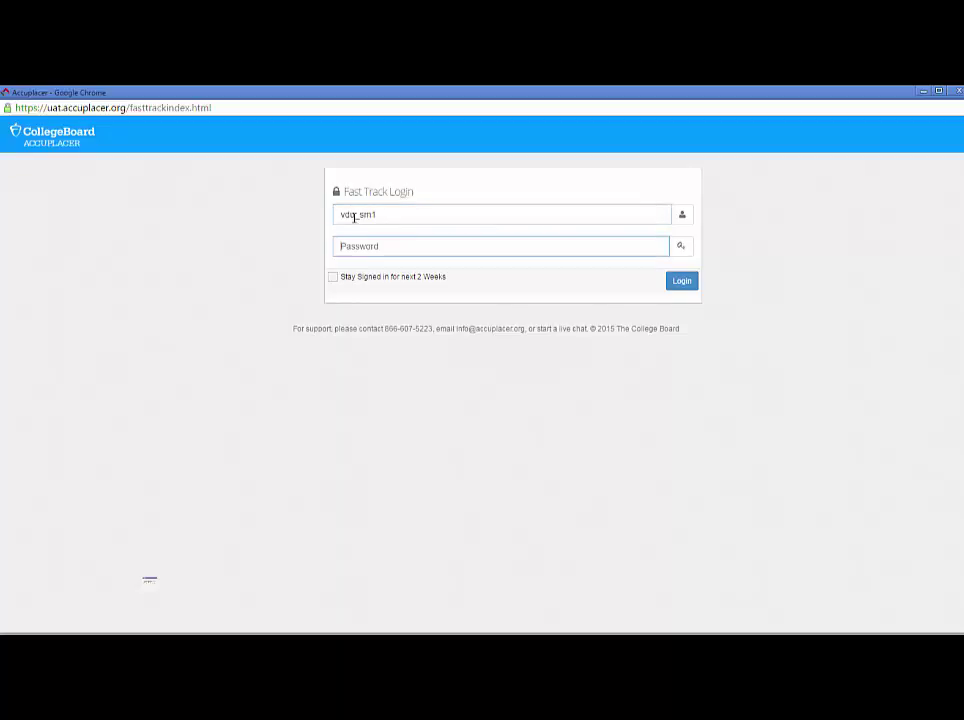
pyautogui.write('•••••')
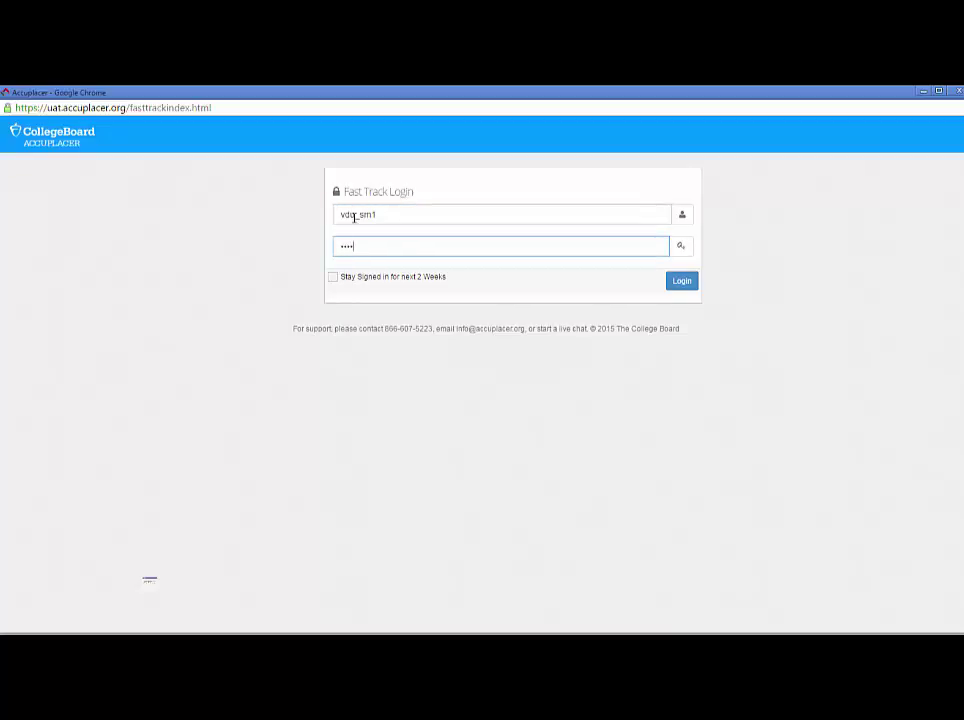
pyautogui.write('•••••')
pyautogui.click(334, 277)
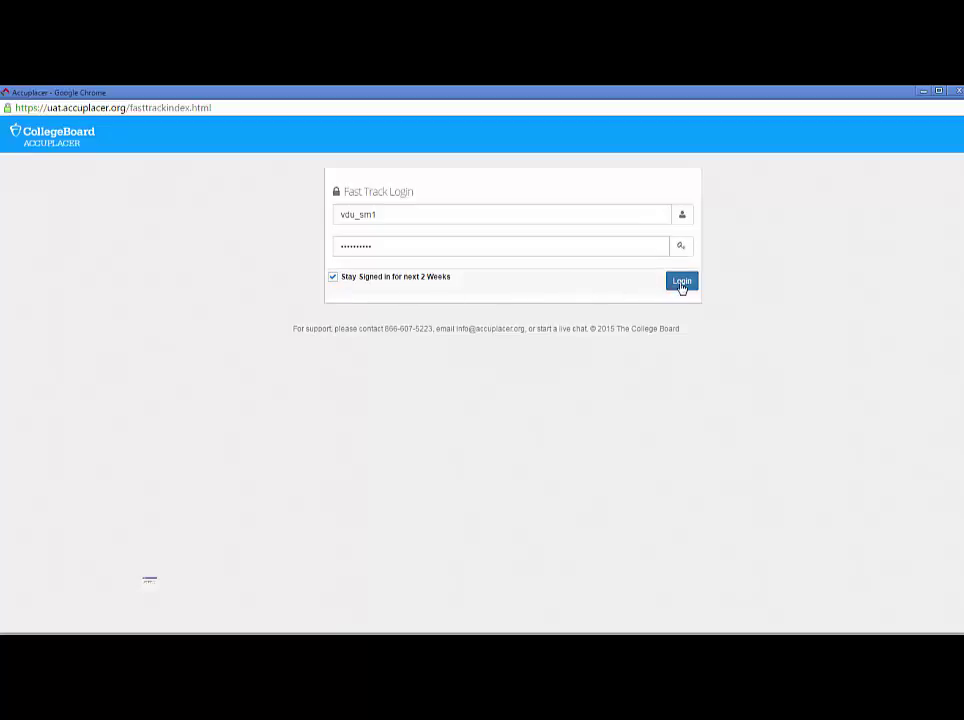
pyautogui.click(681, 284)
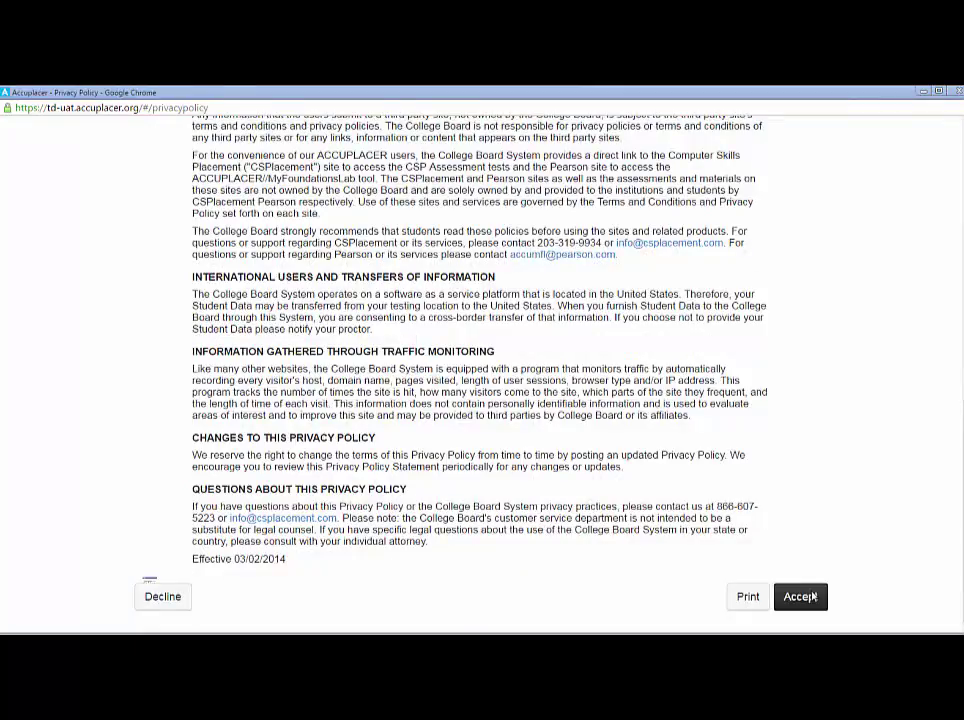
# Accept the student privacy policy and close the Student Instructions pop-up.
pyautogui.click(800, 596)
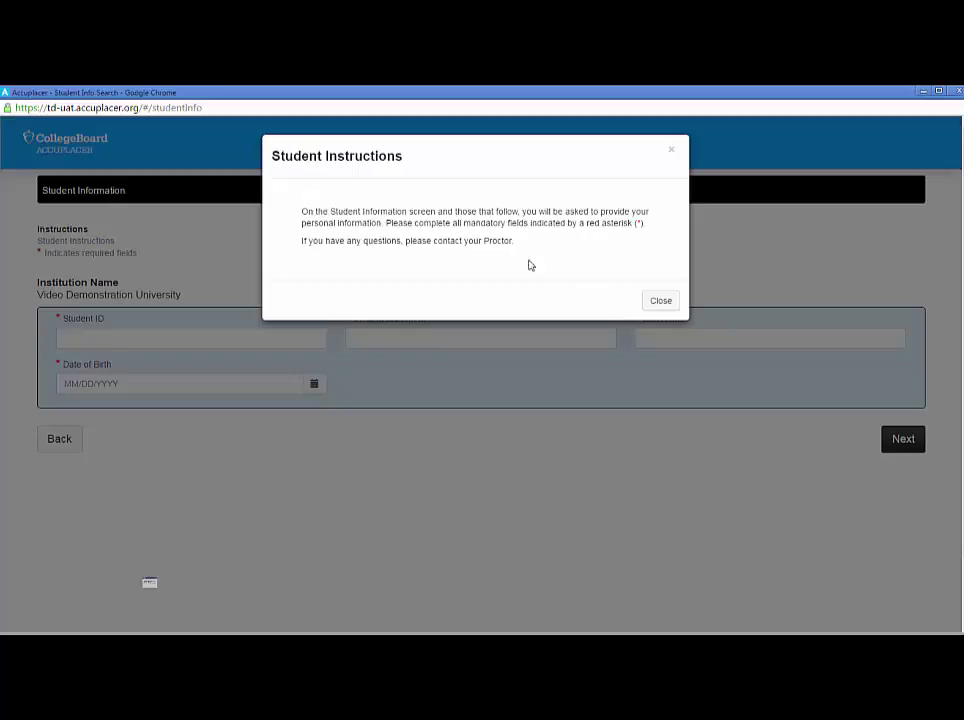
pyautogui.click(661, 304)
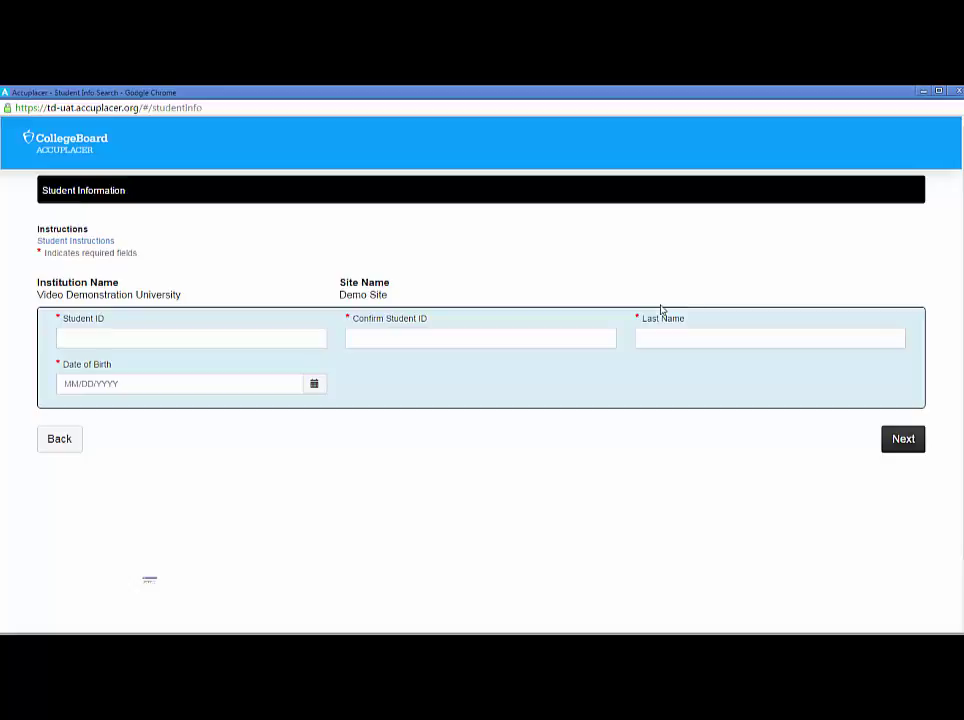
# Enter the student ID and its confirmation, last name and birth date, then submit and confirm.
pyautogui.click(123, 340)
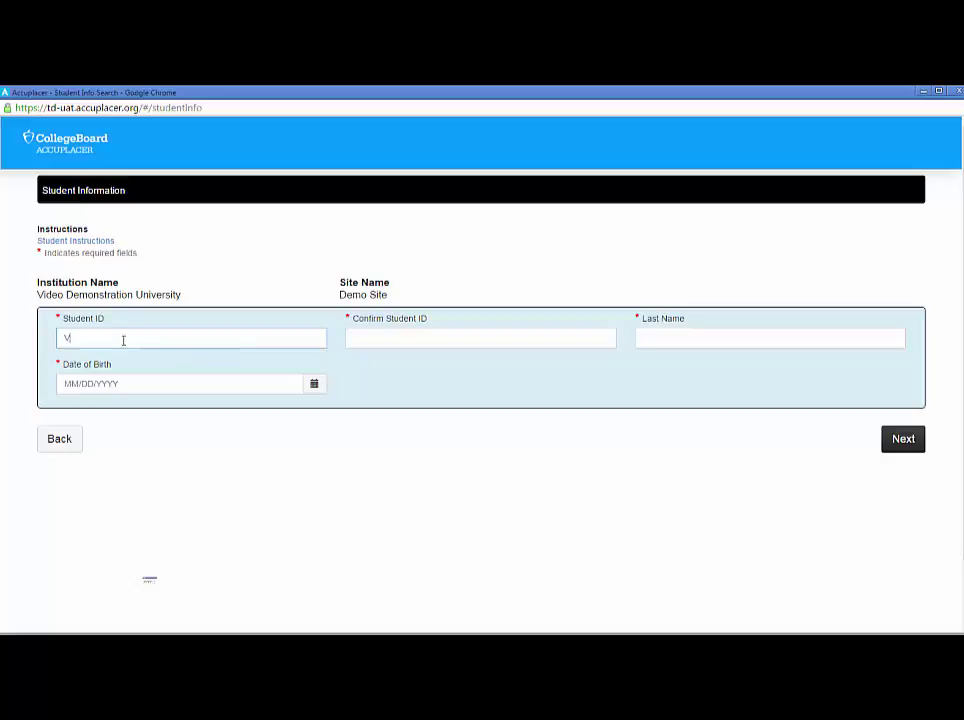
pyautogui.press('Tab')
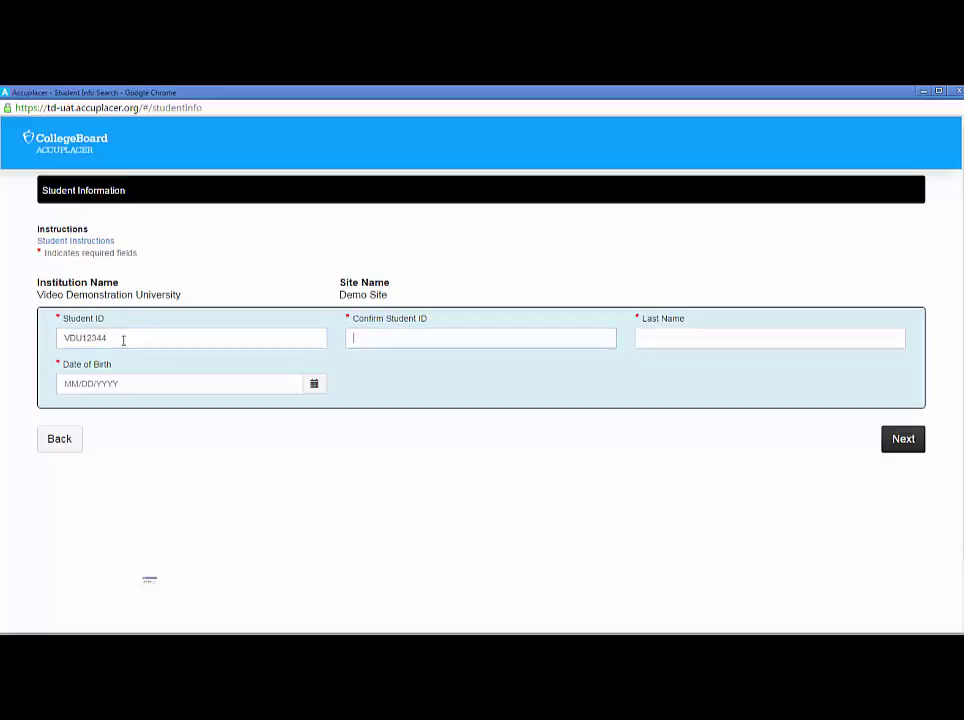
pyautogui.press('Tab')
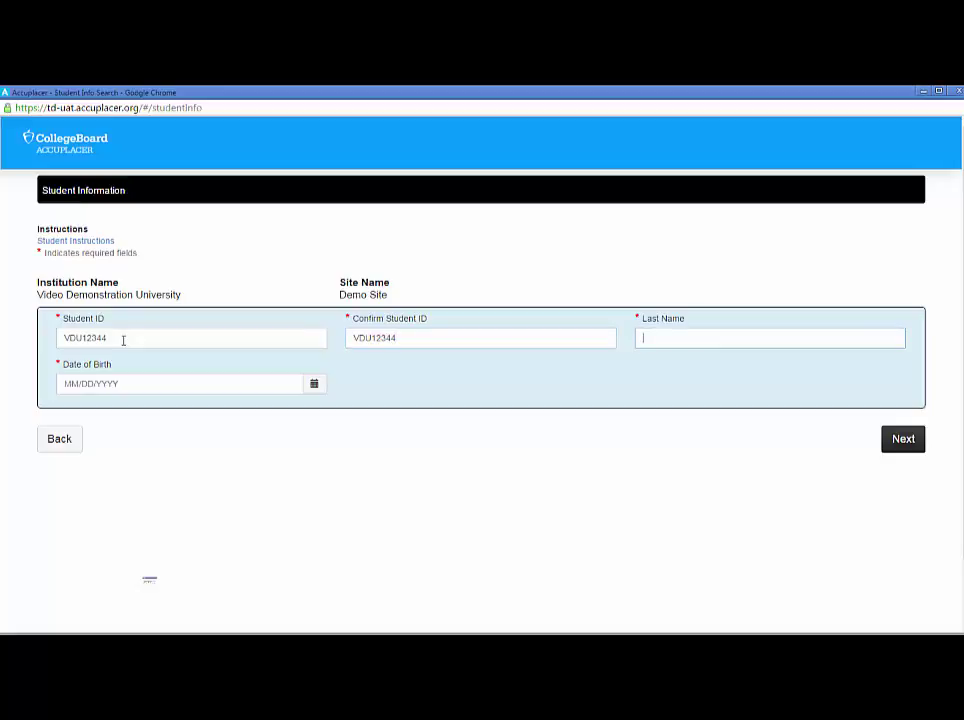
pyautogui.write('Smith')
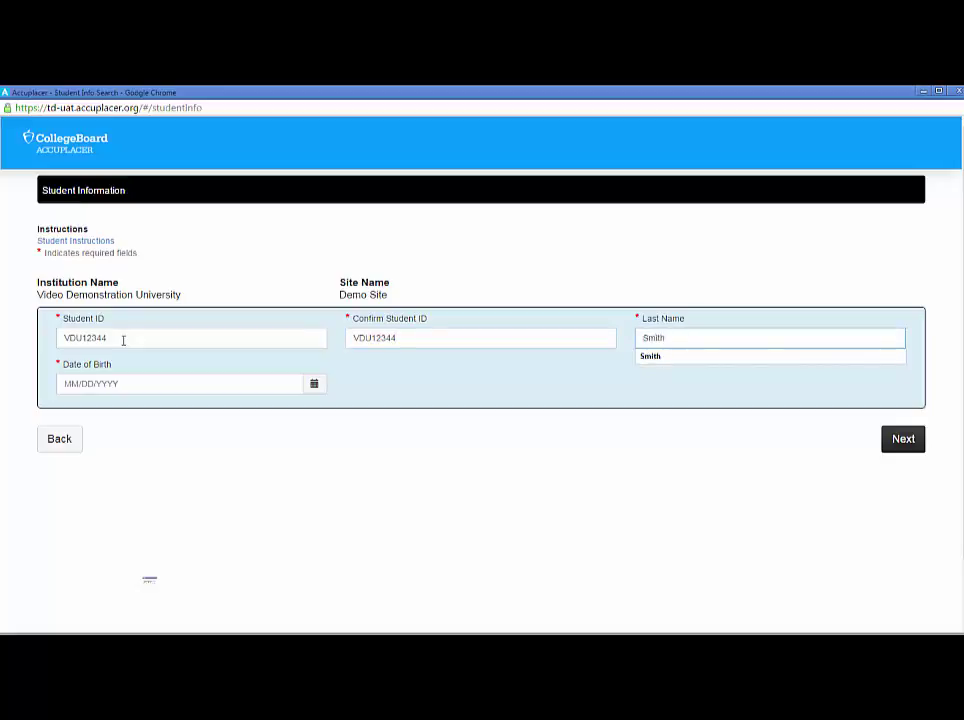
pyautogui.press('Tab')
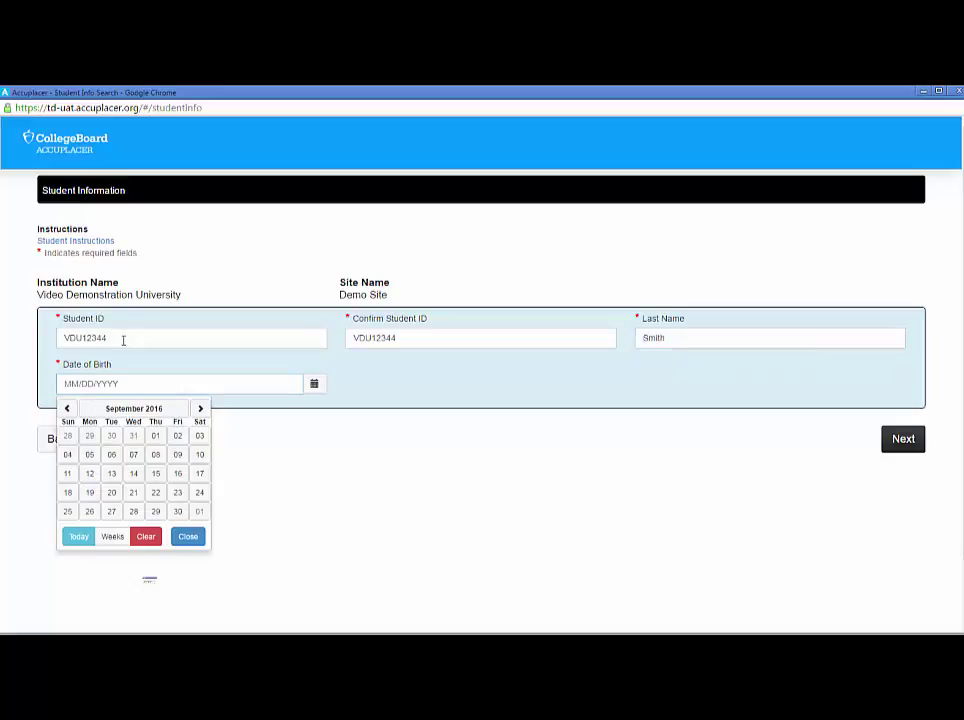
pyautogui.write('01/01/1990')
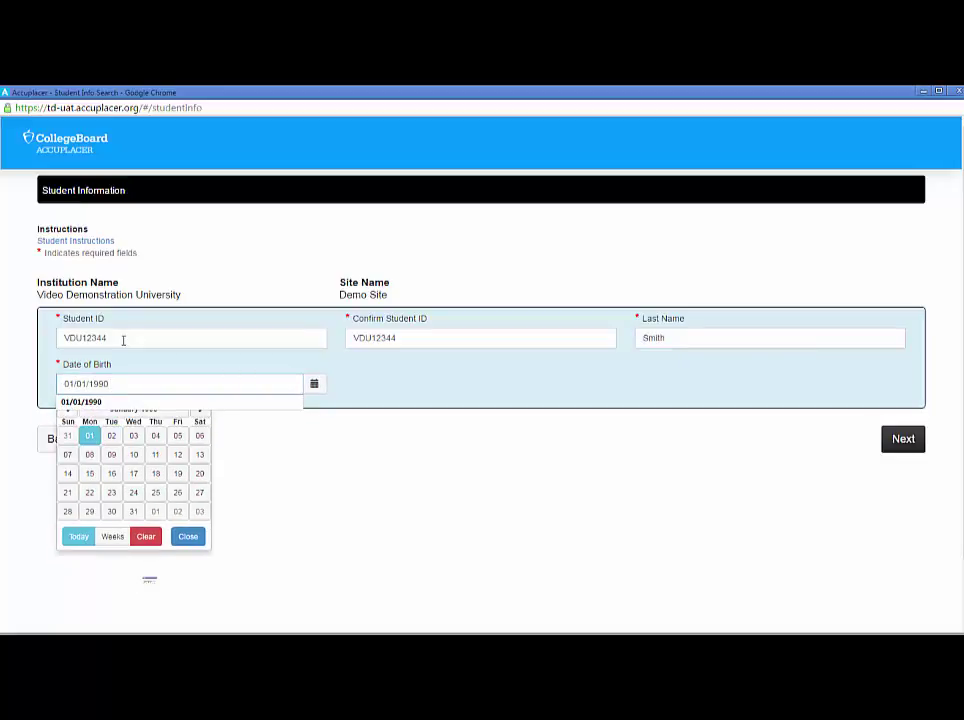
pyautogui.click(612, 460)
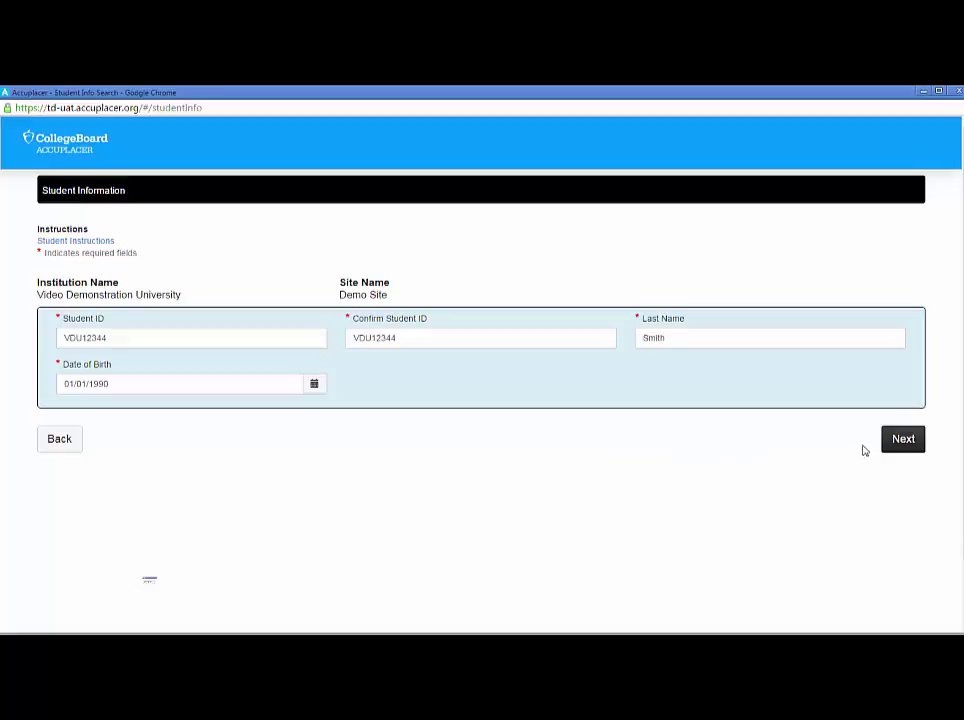
pyautogui.click(903, 440)
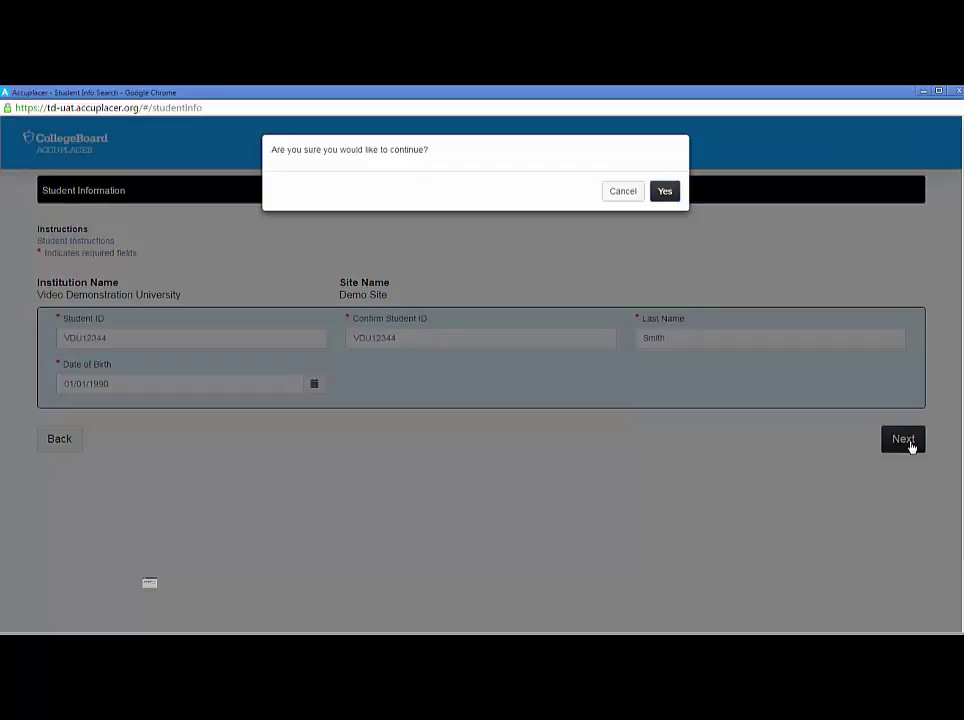
pyautogui.click(663, 194)
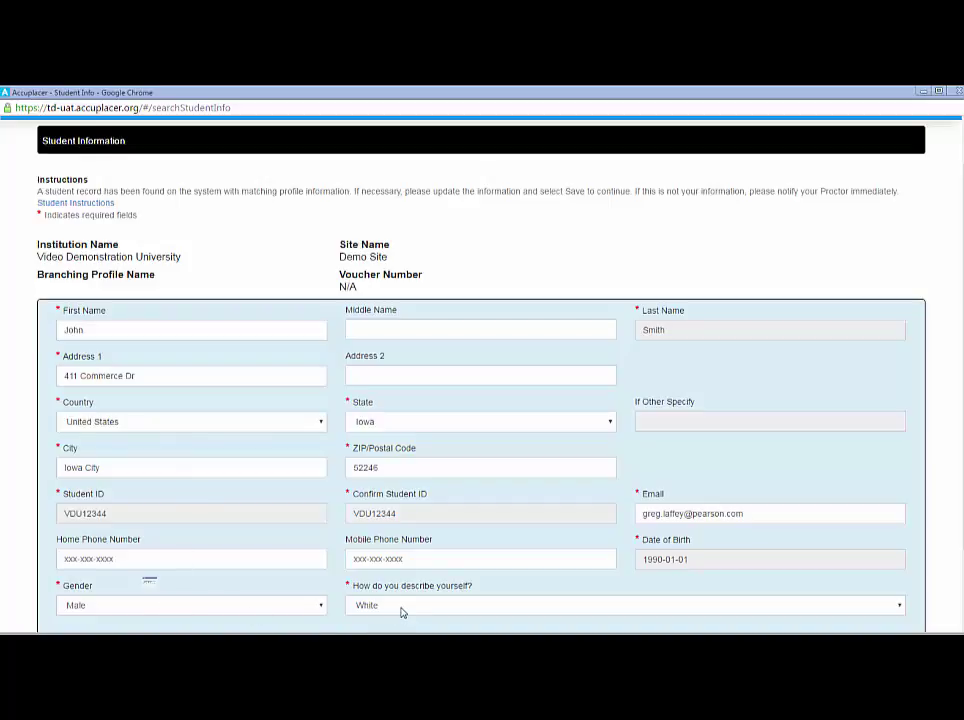
# Keep the gender and White self-description unchanged, then save the student profile and confirm.
pyautogui.click(172, 606)
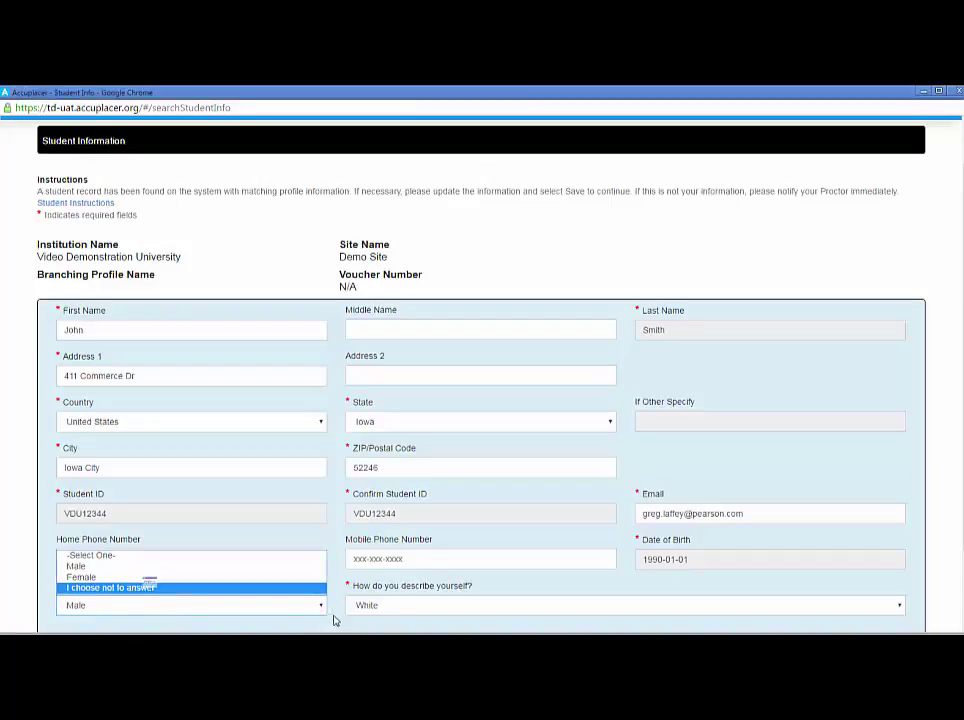
pyautogui.click(370, 608)
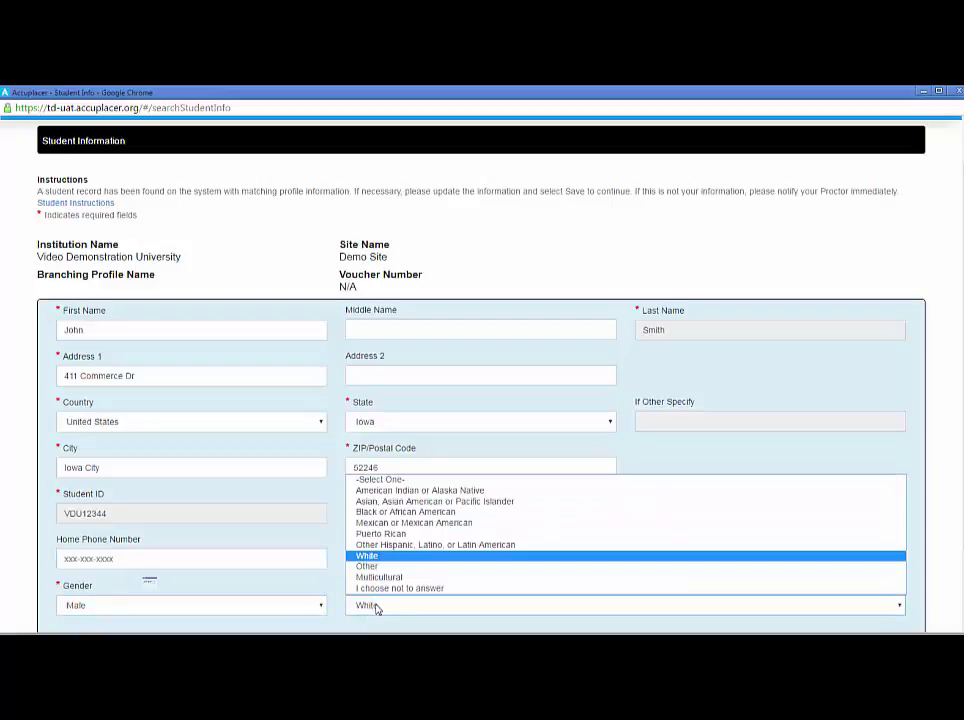
pyautogui.click(377, 607)
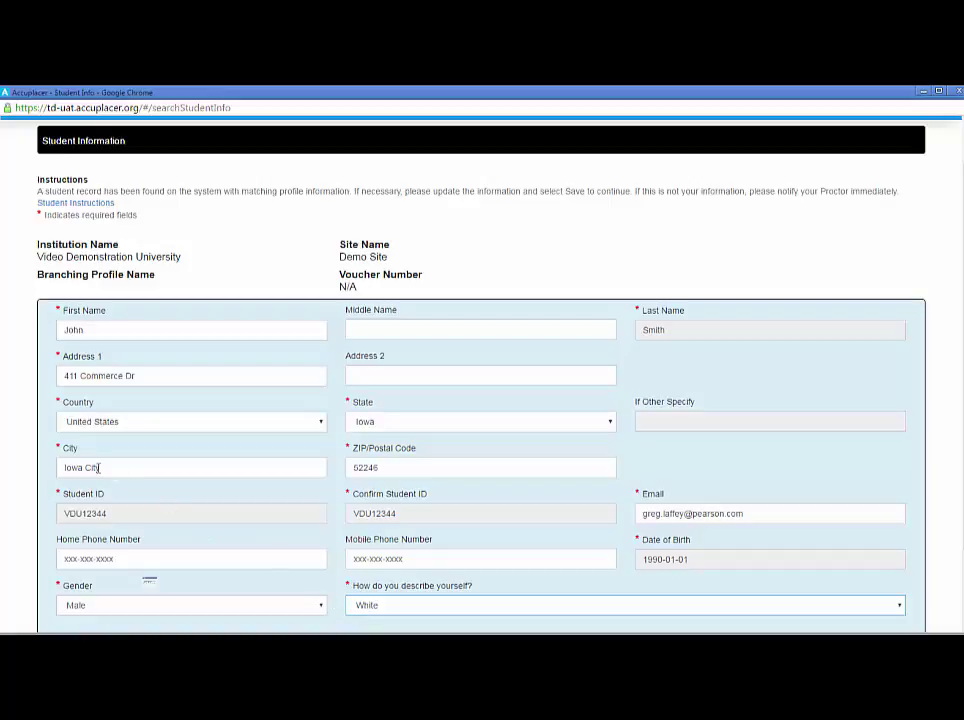
pyautogui.scroll(-2, 800, 530)
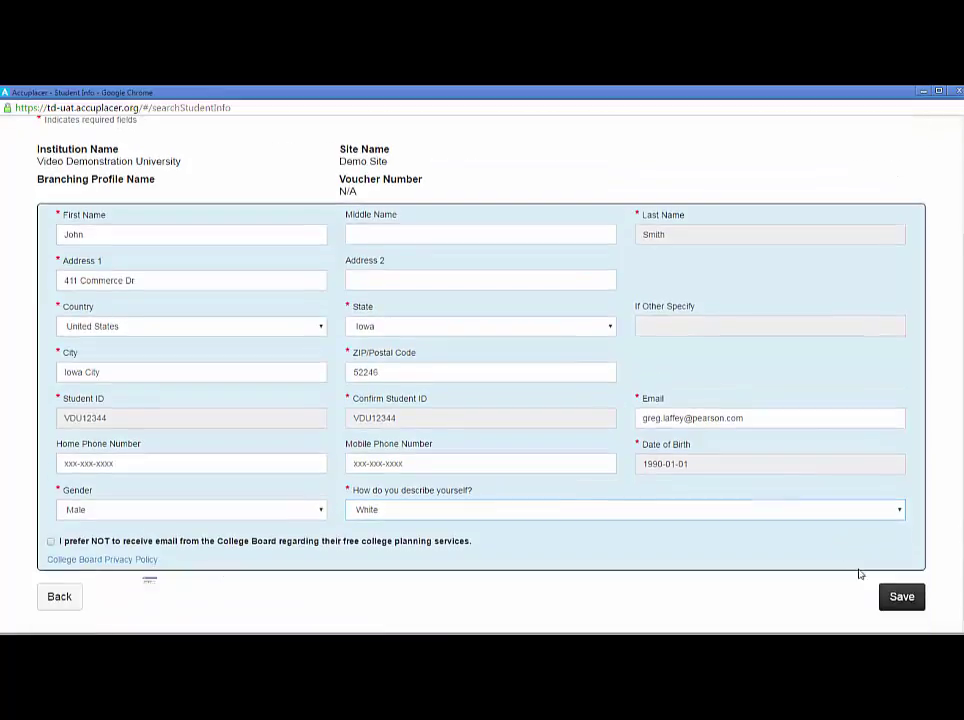
pyautogui.click(902, 599)
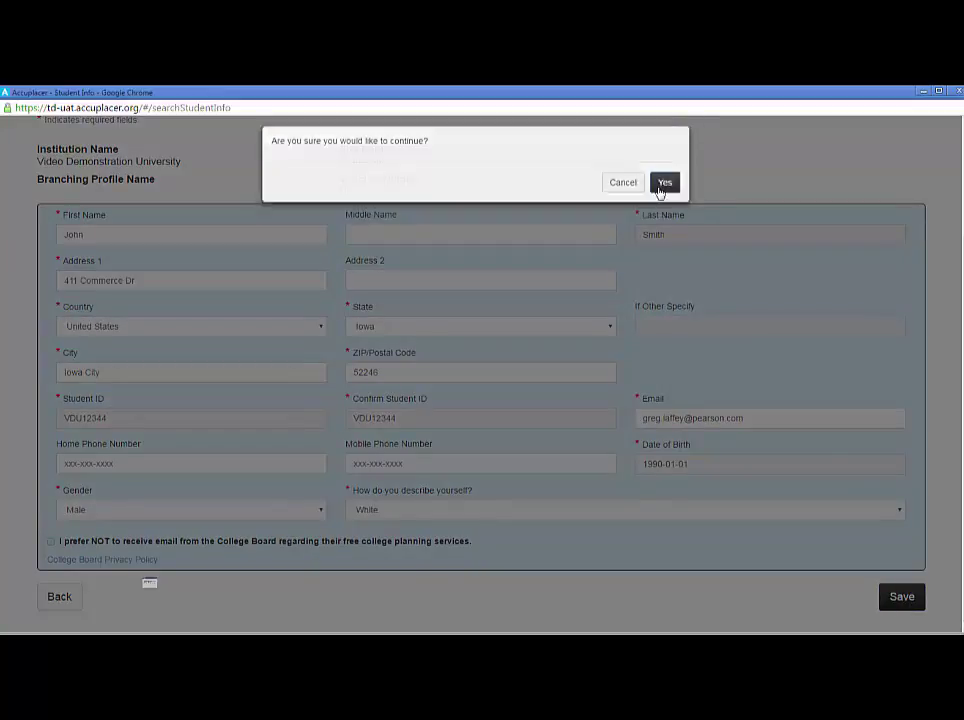
pyautogui.click(664, 191)
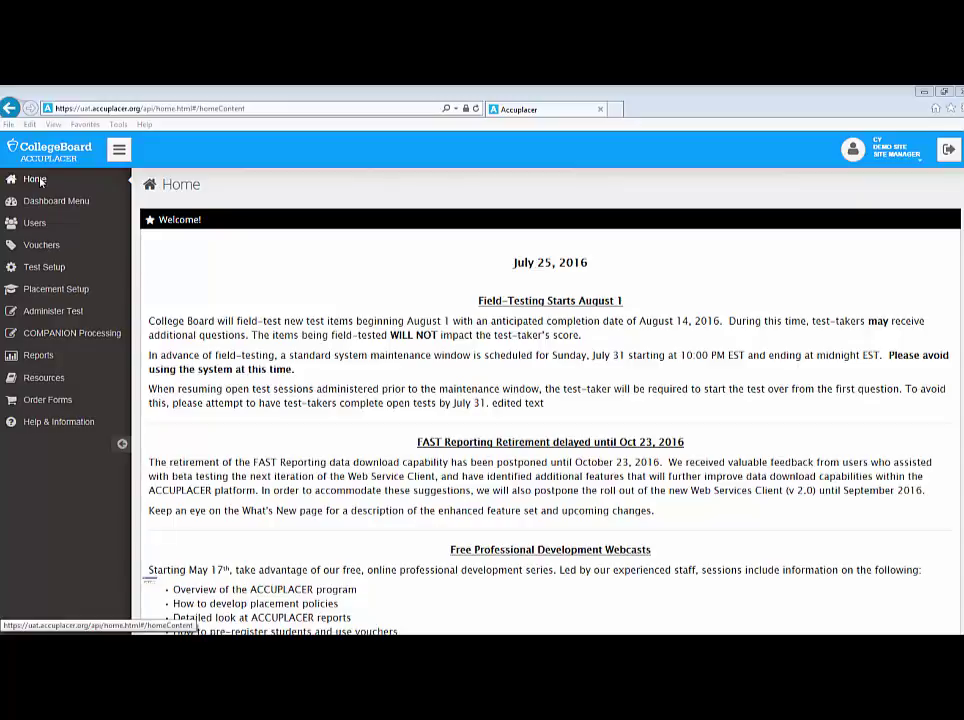
# In Test Center Management, filter sessions to Awaiting Approval and choose Approve Request for the student's session.
pyautogui.click(53, 204)
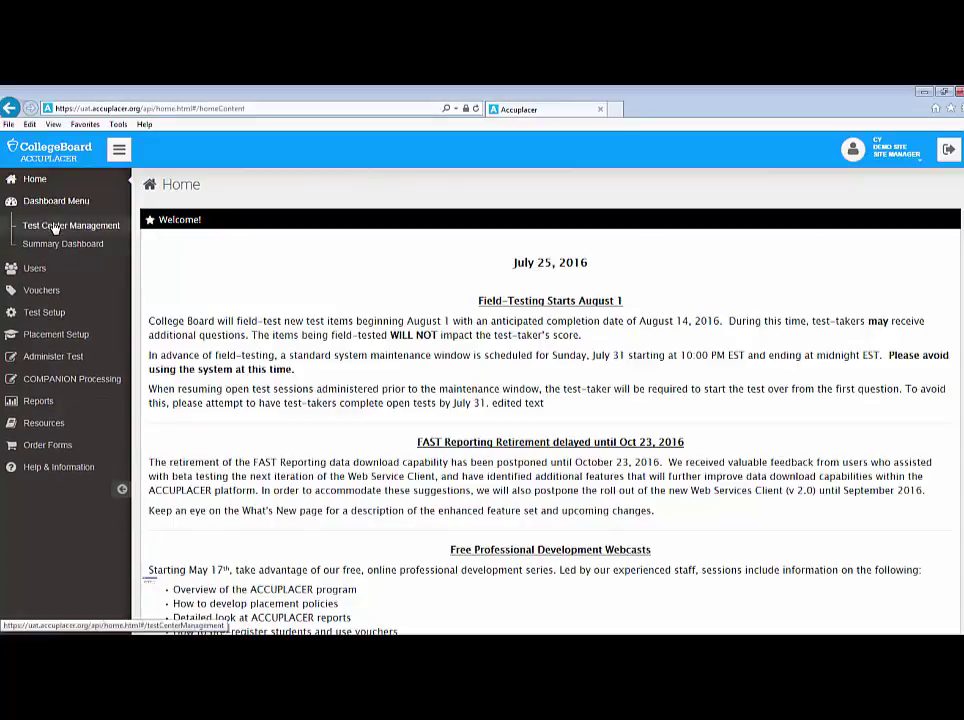
pyautogui.click(55, 227)
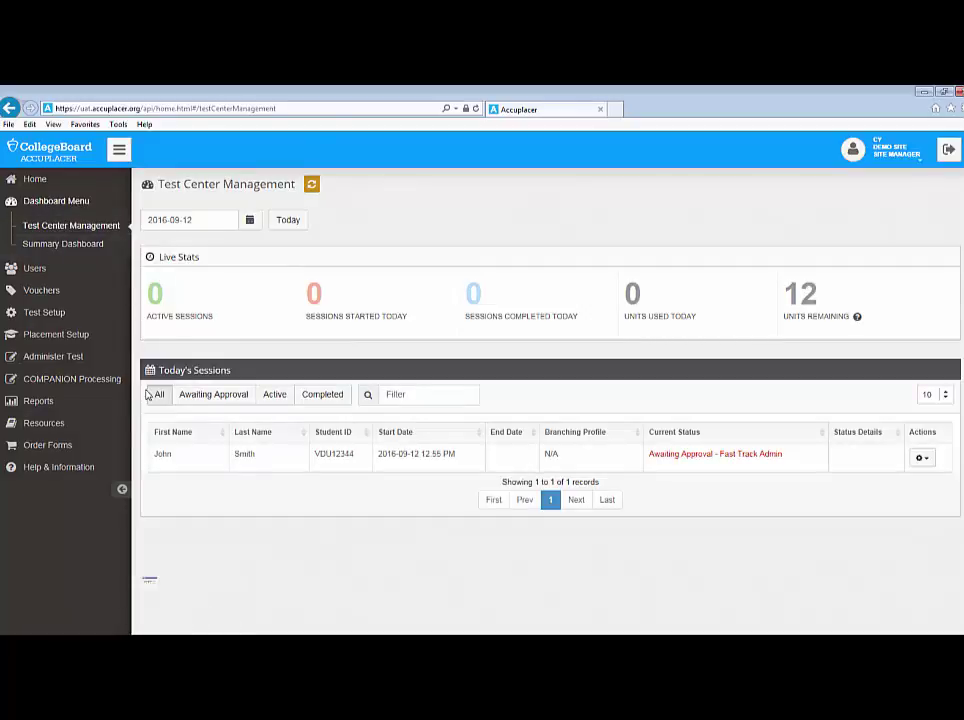
pyautogui.click(165, 400)
pyautogui.click(208, 396)
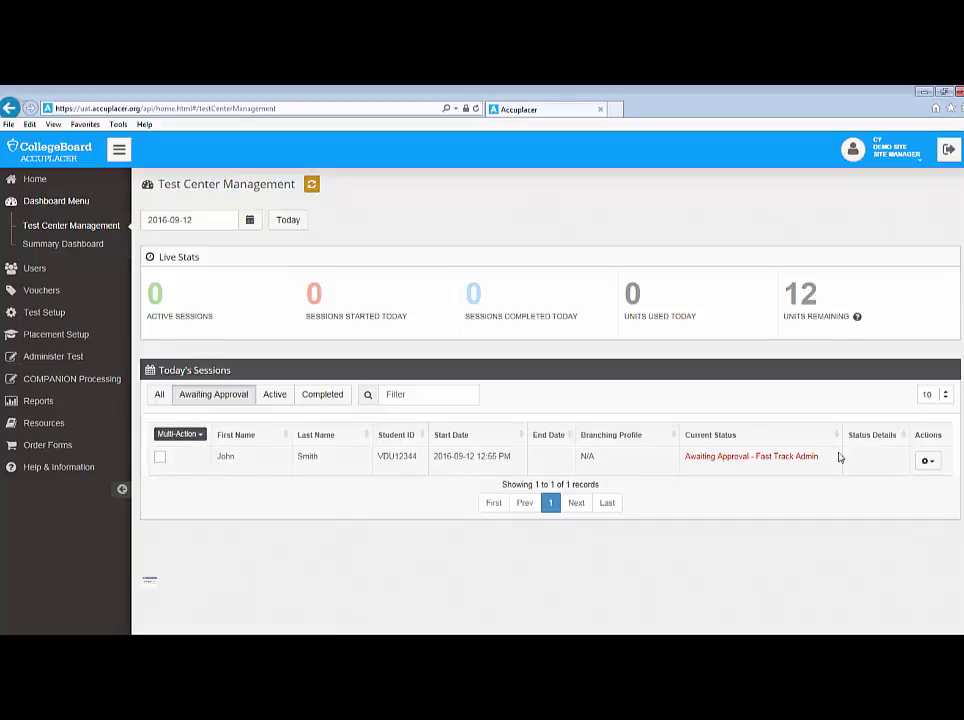
pyautogui.click(930, 462)
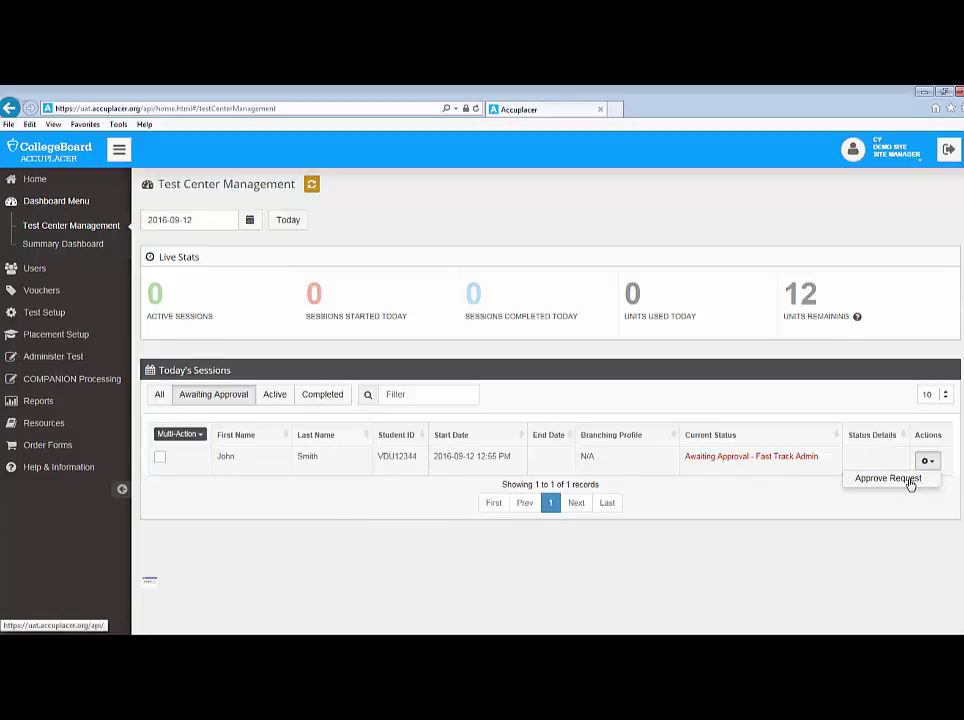
pyautogui.click(905, 479)
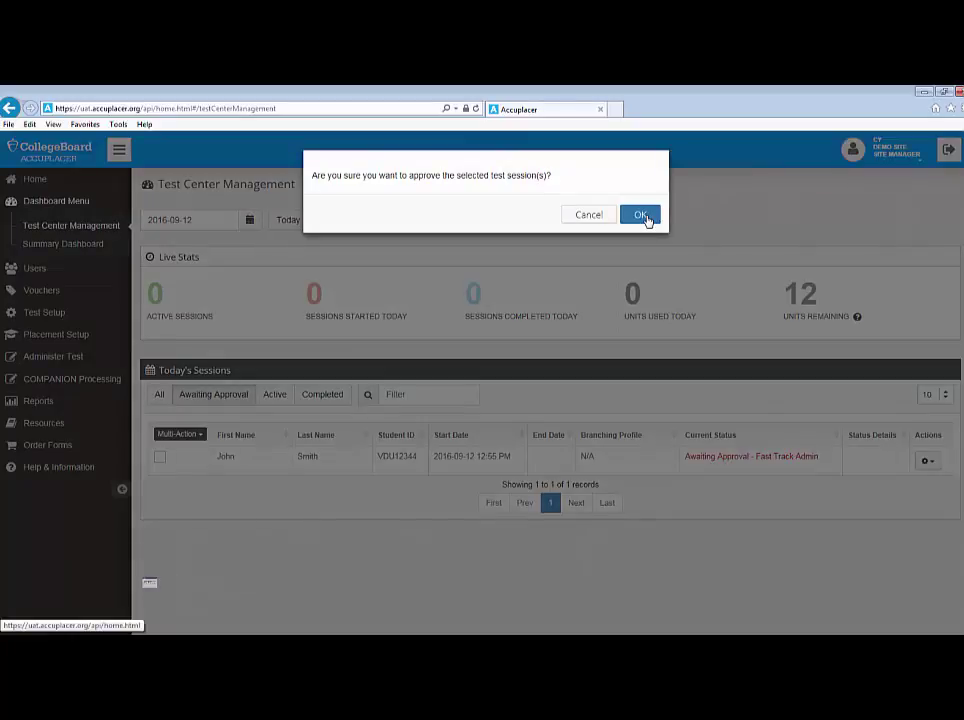
# Approve the session using the '*** Sentence Skills' branching profile.
pyautogui.click(645, 219)
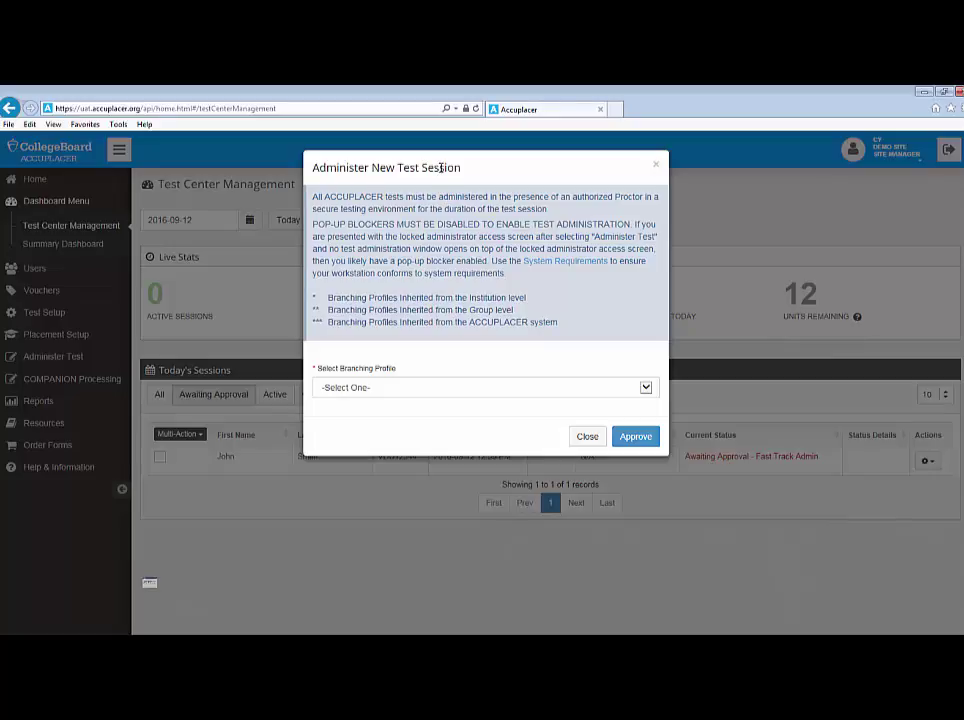
pyautogui.click(386, 391)
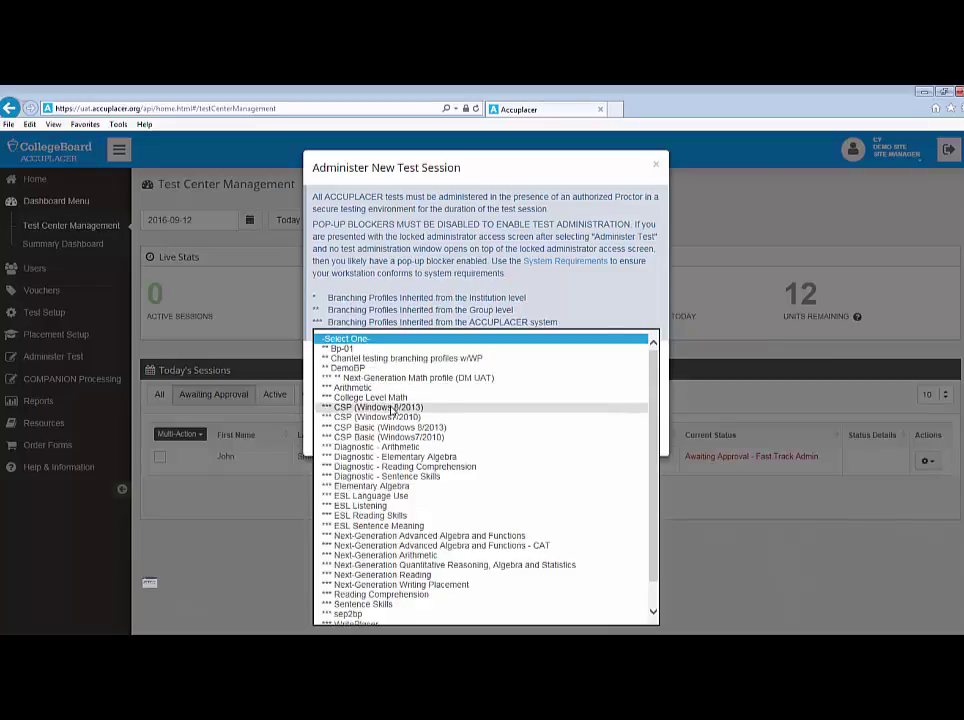
pyautogui.scroll(-1, 390, 415)
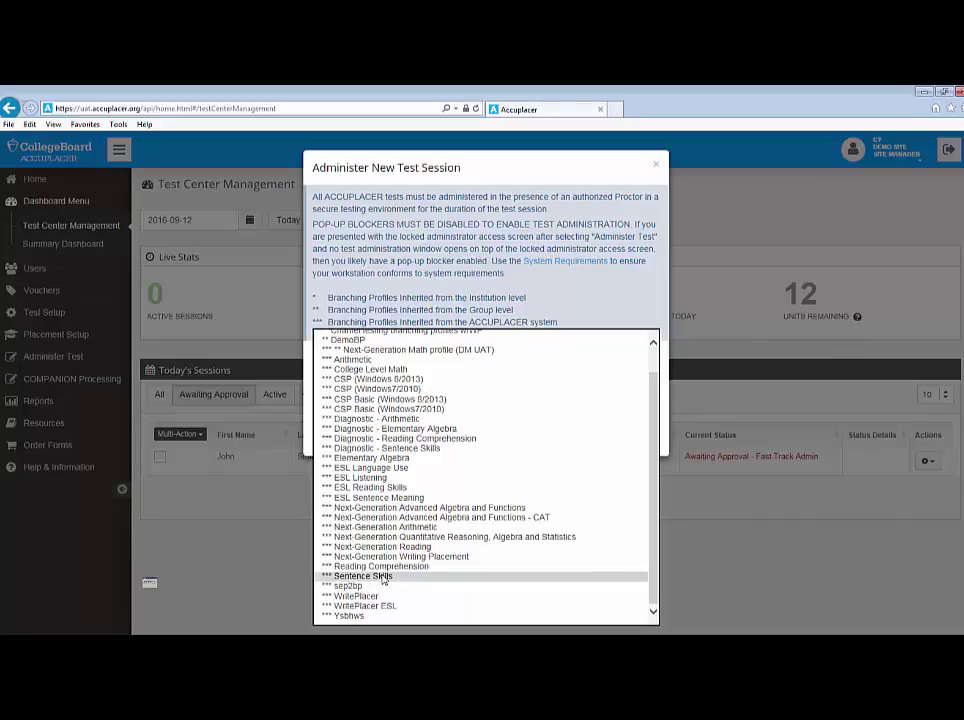
pyautogui.click(383, 577)
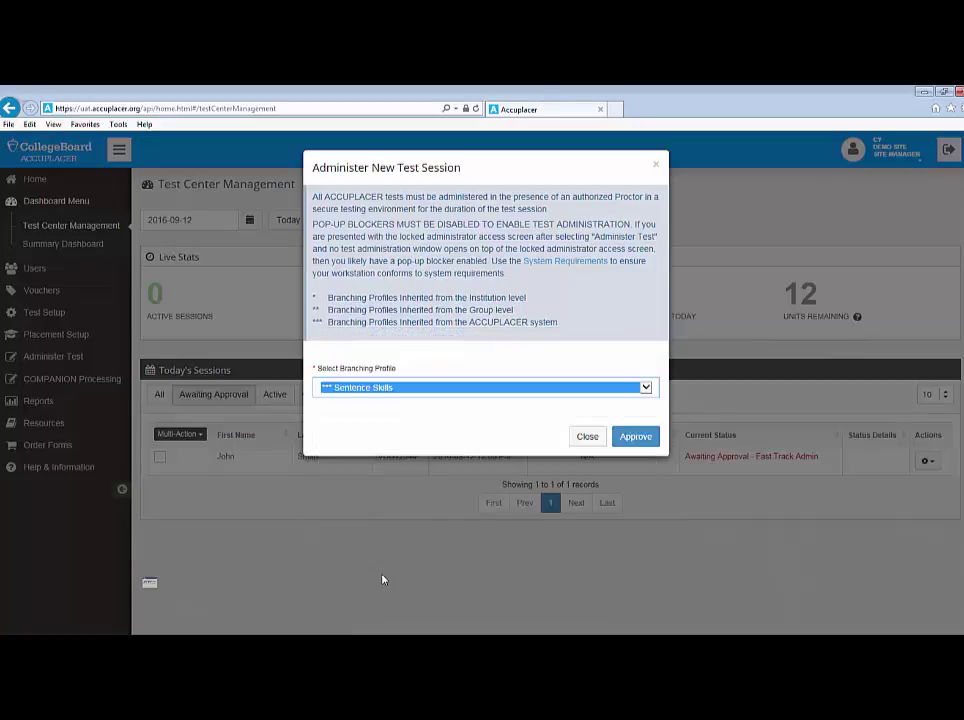
pyautogui.click(636, 437)
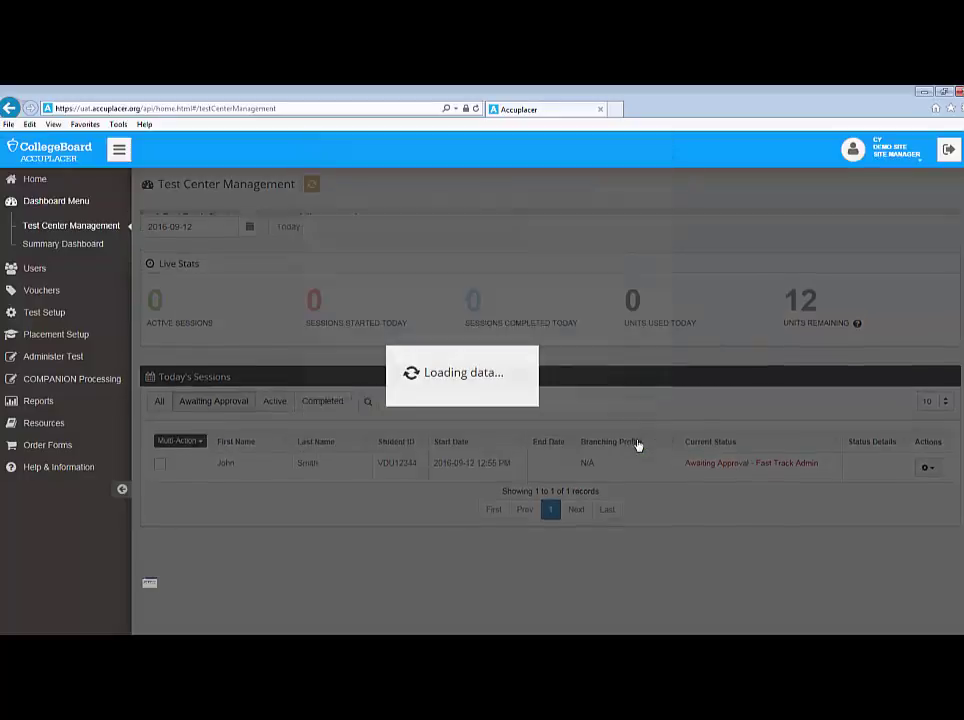